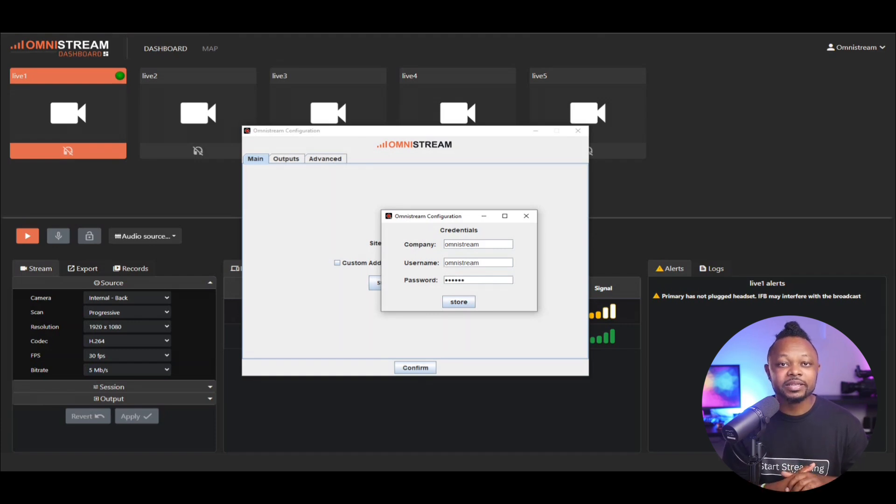
Store the entered dashboard credentials and open the outputs configuration.
click(459, 302)
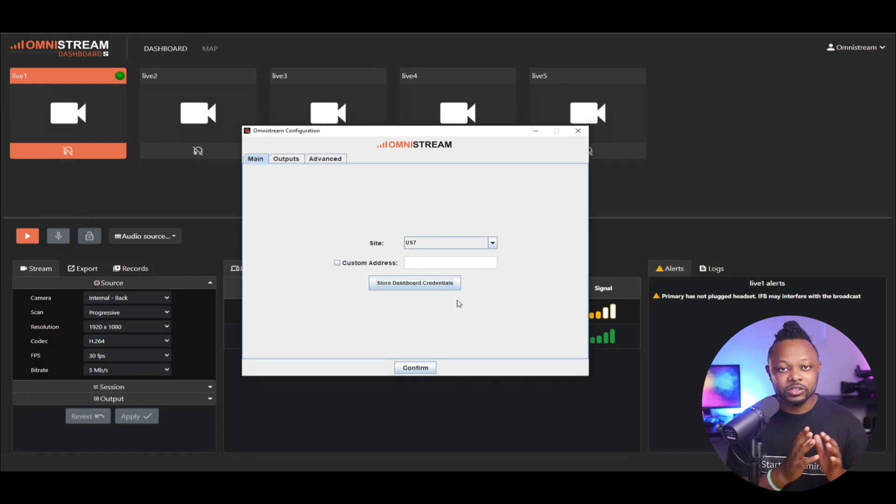
click(287, 159)
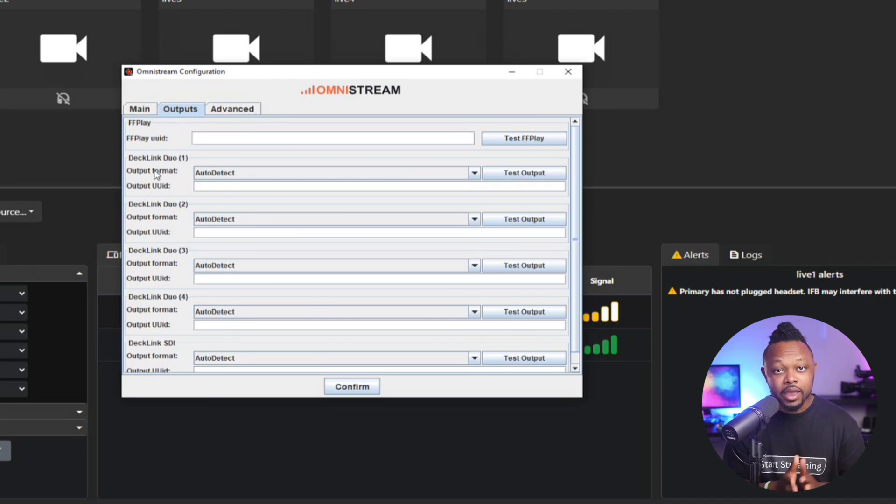
Set the DeckLink Duo (1) output format to Hp30: 1920x1080 at 30000/1000 fps and check the output on the POCOPHONE F1 mirror.
click(209, 174)
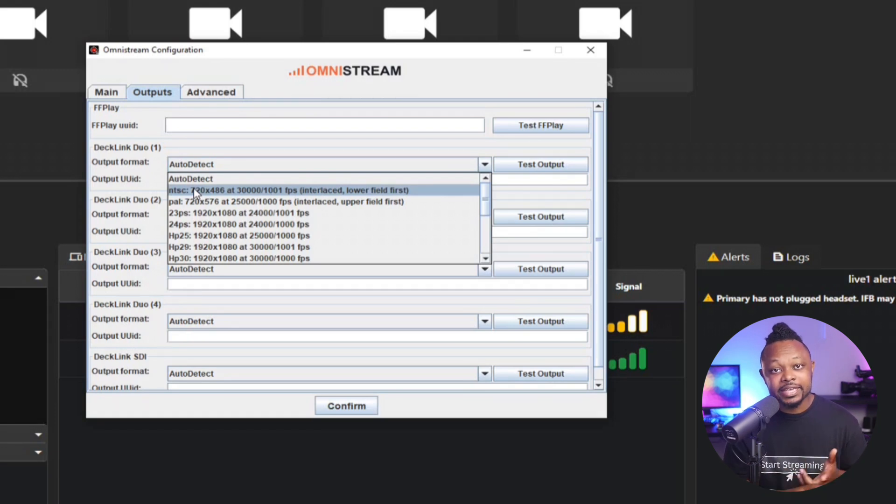
scroll(198, 200, down, 3)
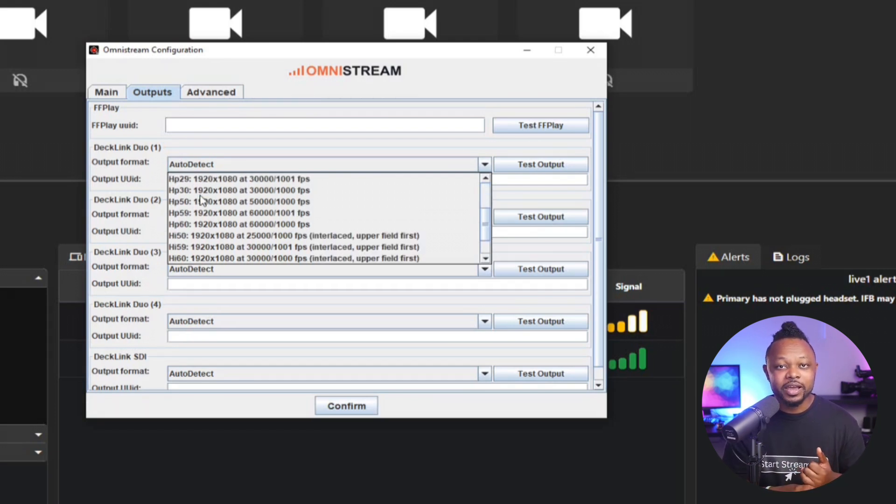
scroll(198, 205, up, 3)
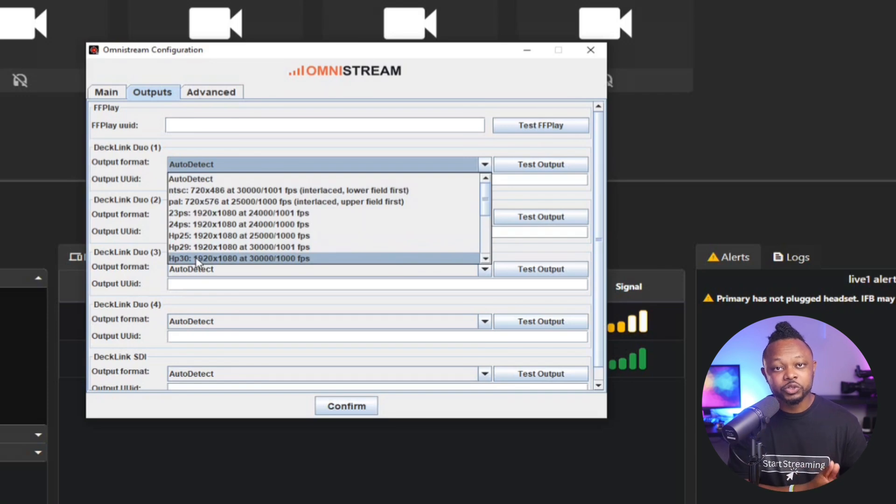
click(197, 258)
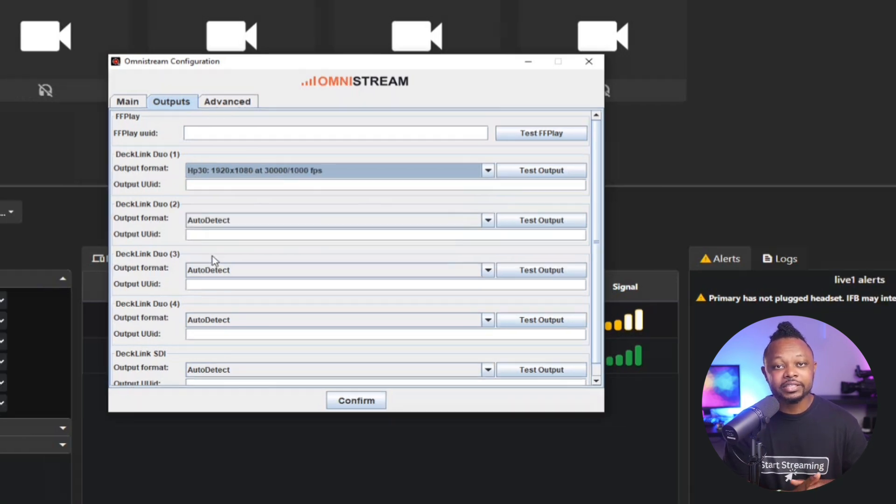
key(alt+Tab)
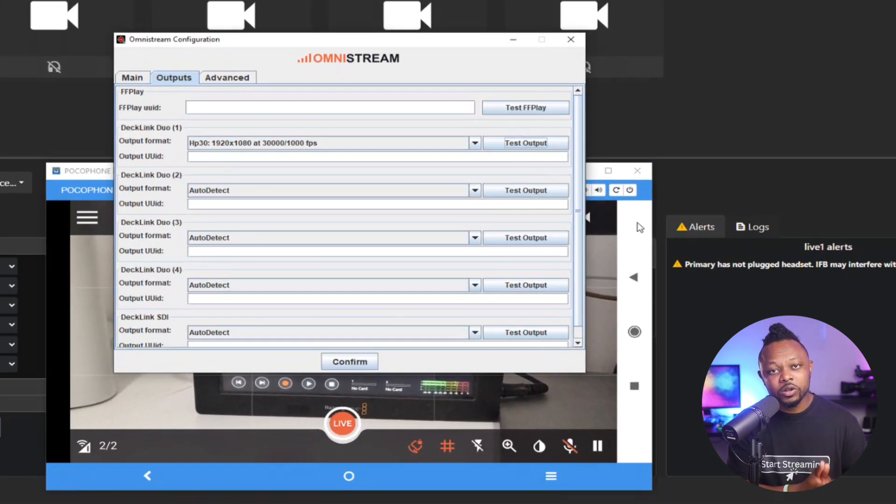
click(91, 172)
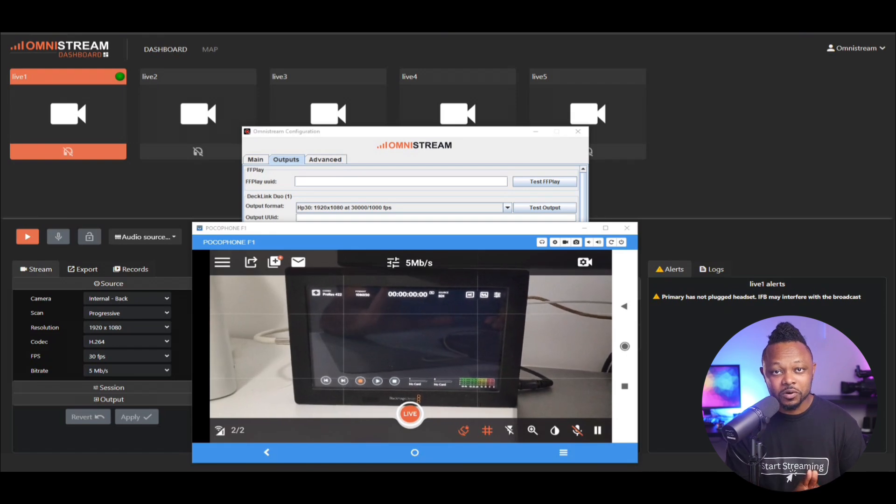
Return the DeckLink Duo (1) output format to AutoDetect.
click(483, 209)
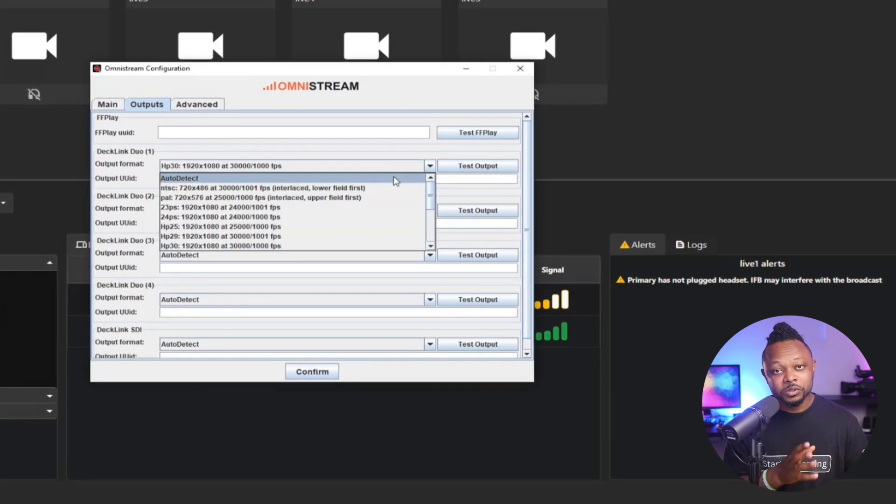
click(482, 218)
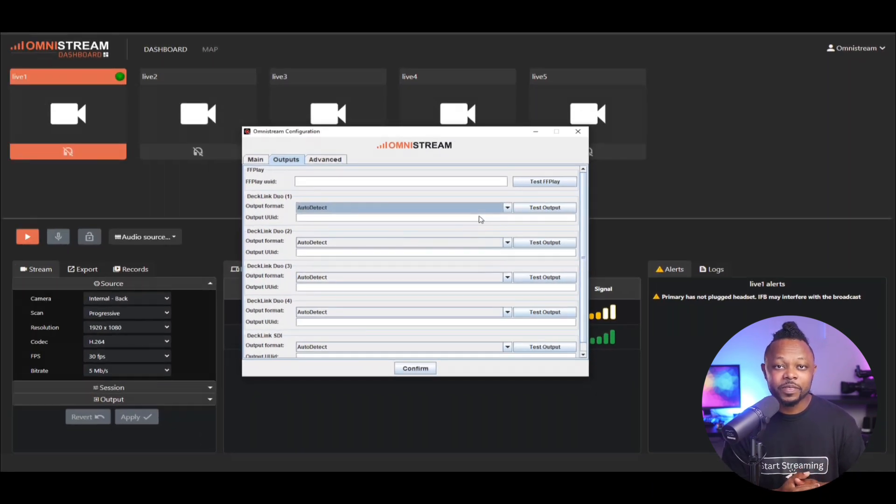
Move the configuration window aside and collapse the dashboard's broadcast details to reveal the output tiles.
drag(437, 68, 813, 90)
click(477, 236)
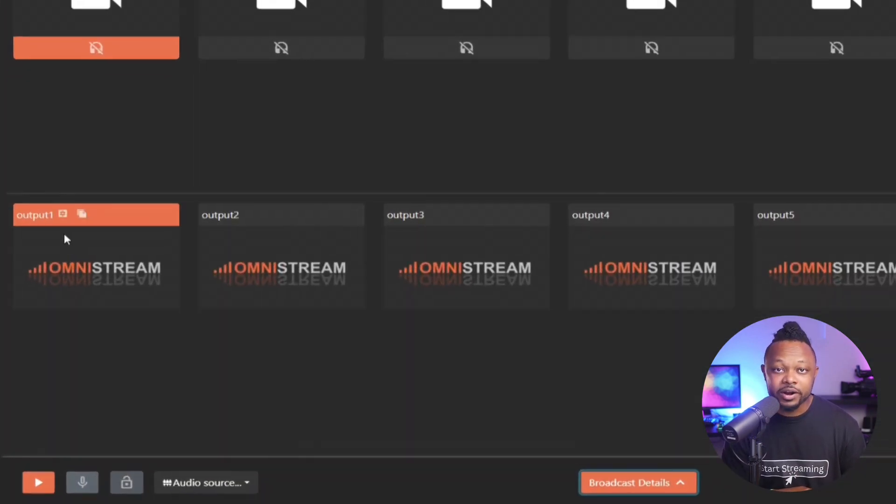
mouse_move(50, 219)
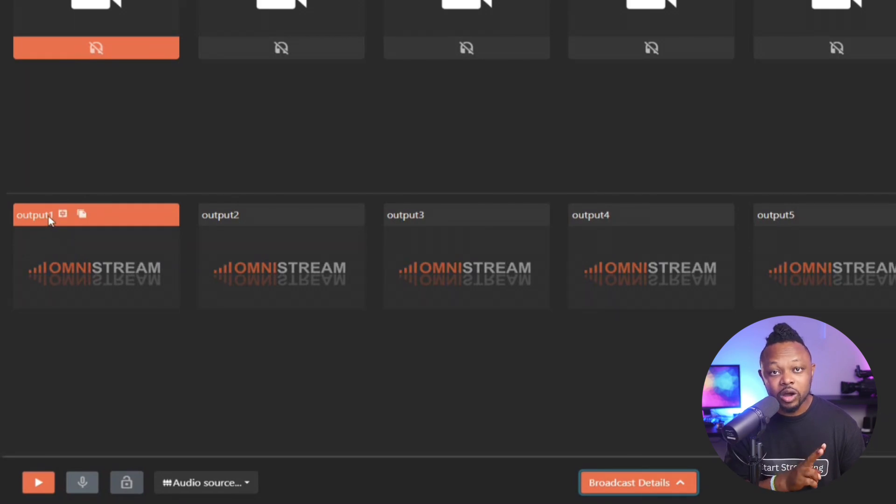
click(81, 215)
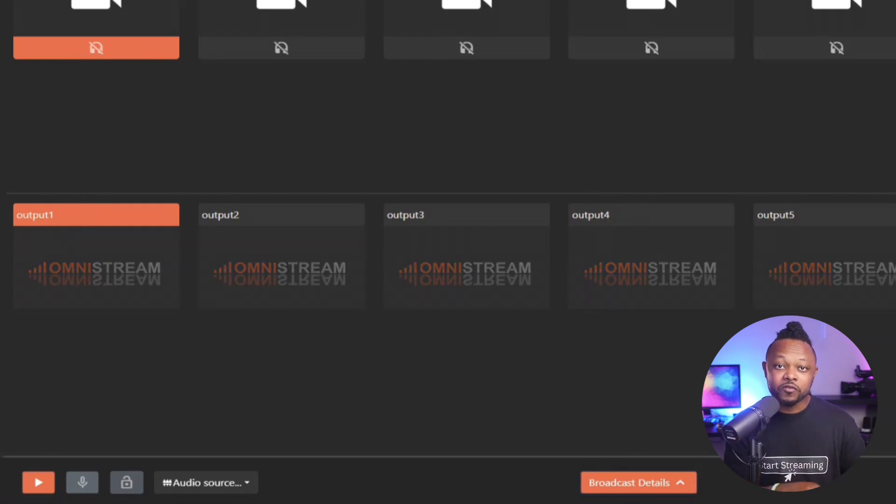
mouse_move(86, 223)
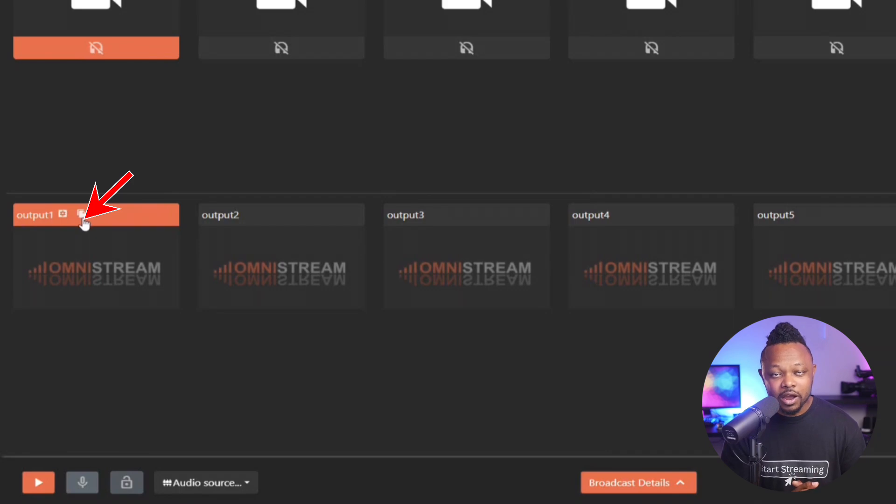
Set output1's display name to SDI-1, copy its GUID and save the output settings.
click(63, 214)
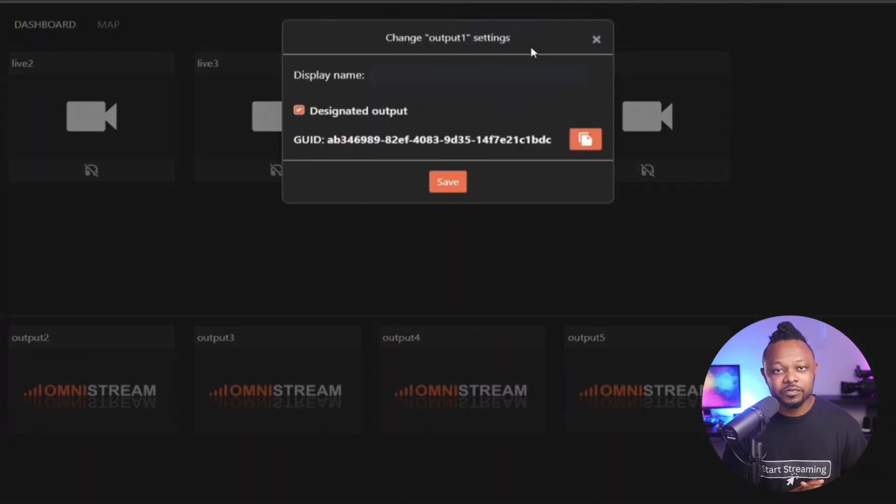
click(417, 73)
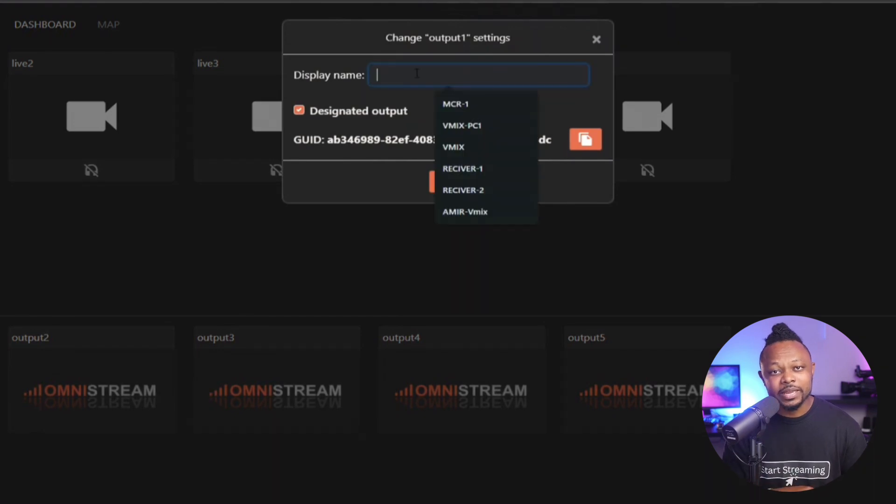
text(SDI-1)
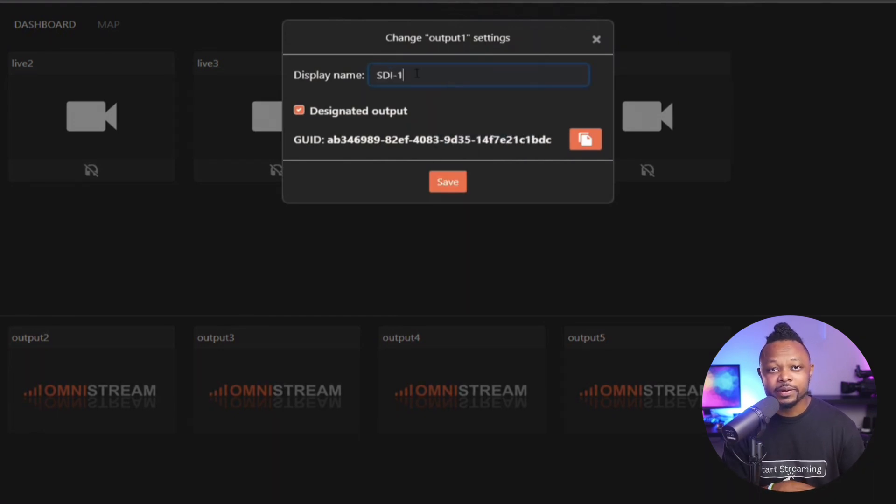
click(586, 139)
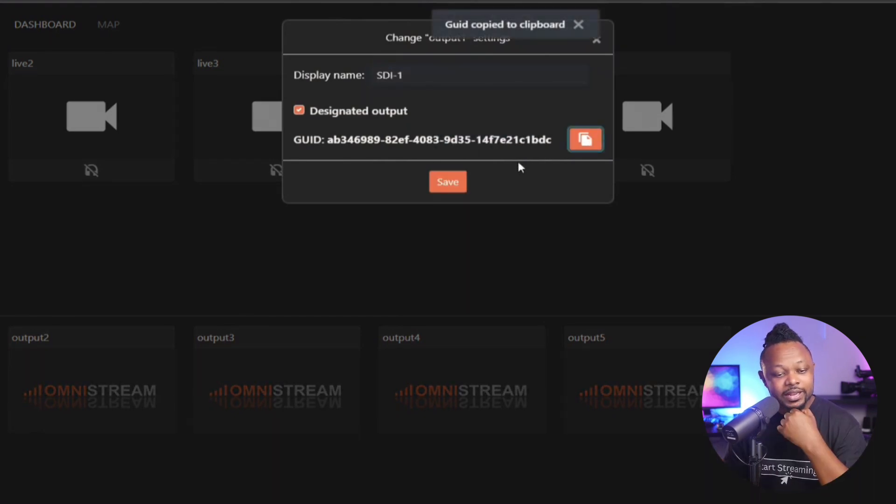
click(448, 182)
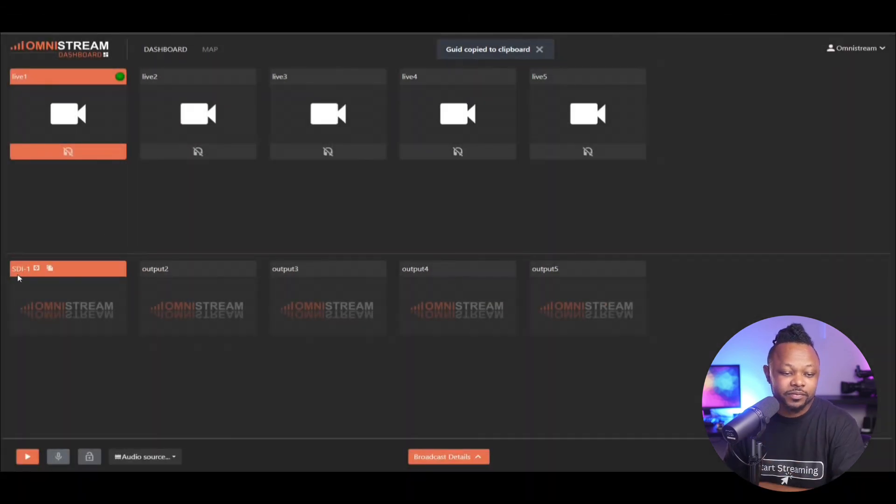
Bring back the Omnistream Configuration window and paste the copied GUID as the DeckLink Duo (1) output UUid.
click(448, 456)
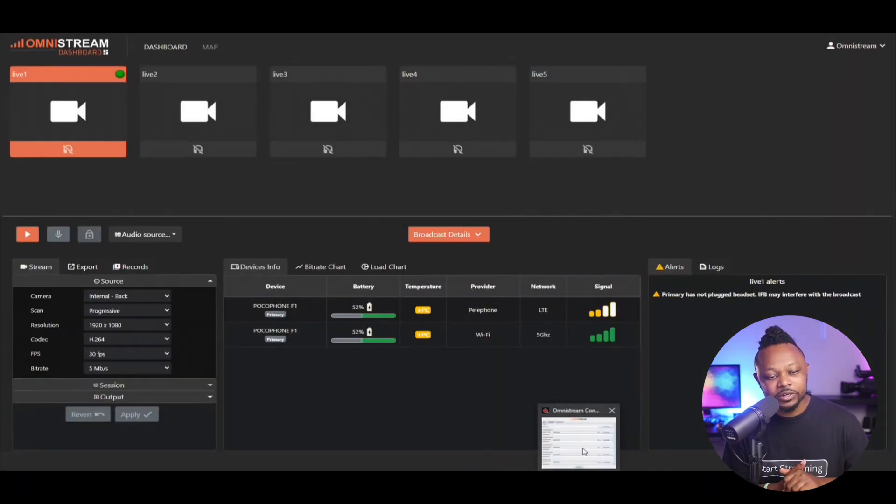
click(584, 452)
drag(761, 89, 500, 100)
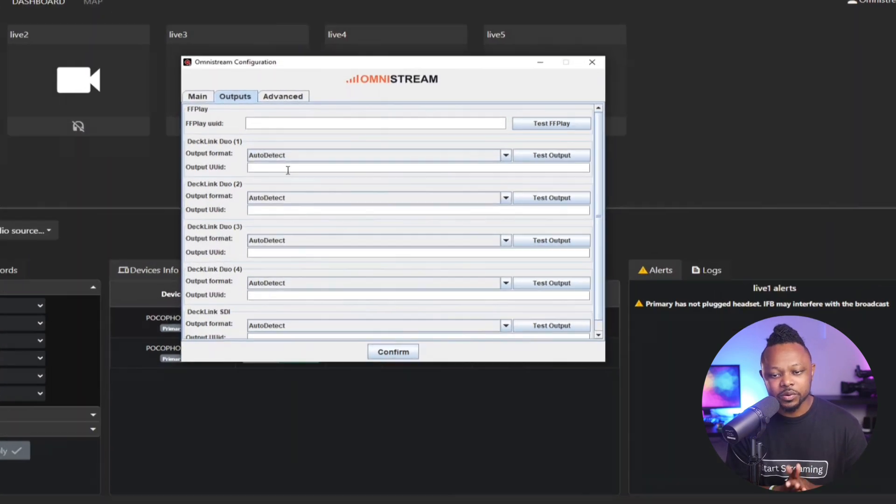
click(288, 170)
key(ctrl+v)
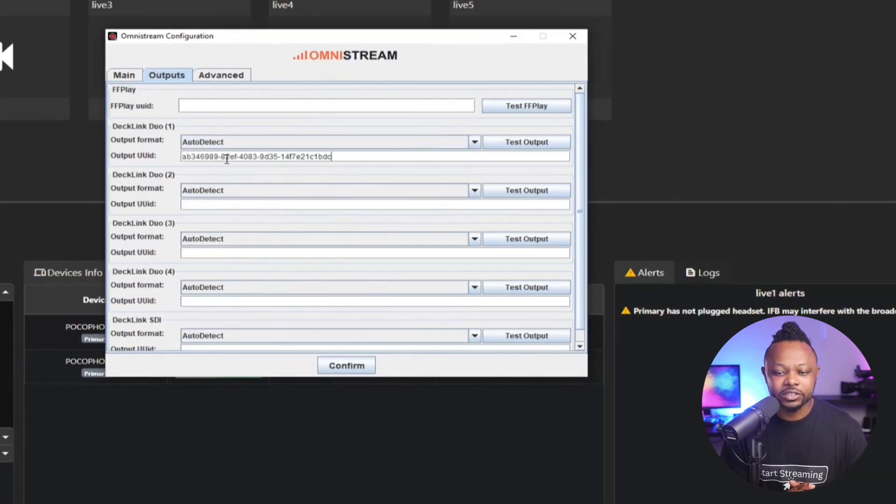
Confirm the output configuration, dismiss the message and close the configuration window.
click(346, 365)
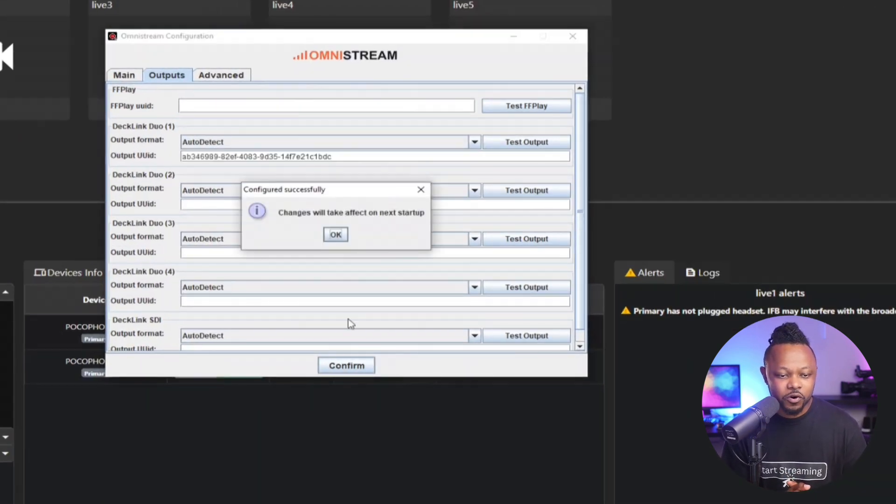
click(333, 238)
click(573, 36)
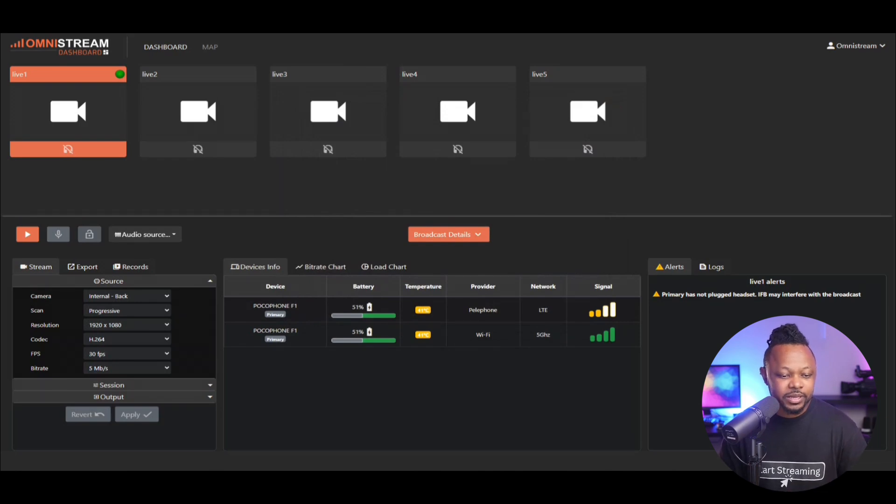
Check the system notifications for the recipient's connection state, then return to the dashboard.
key(super+a)
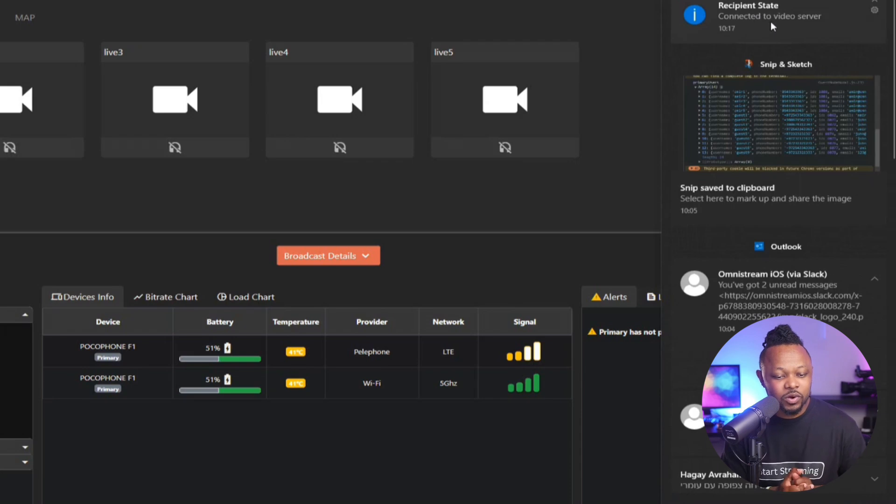
click(660, 367)
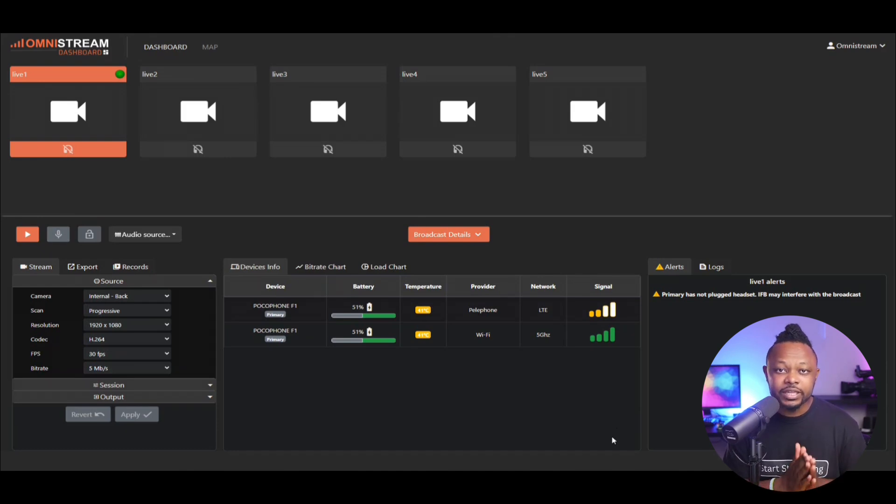
click(467, 238)
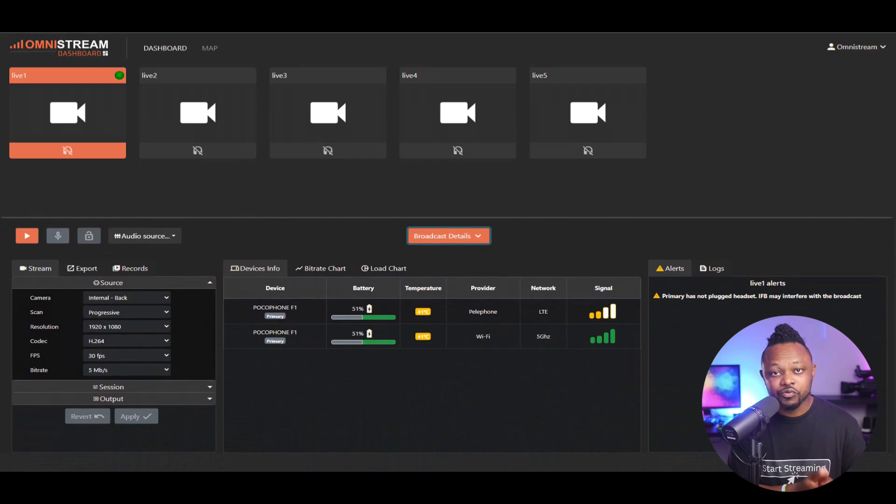
Bring up the POCOPHONE F1 mirror and run a test live broadcast from the phone, starting and stopping it.
mouse_move(584, 481)
click(618, 441)
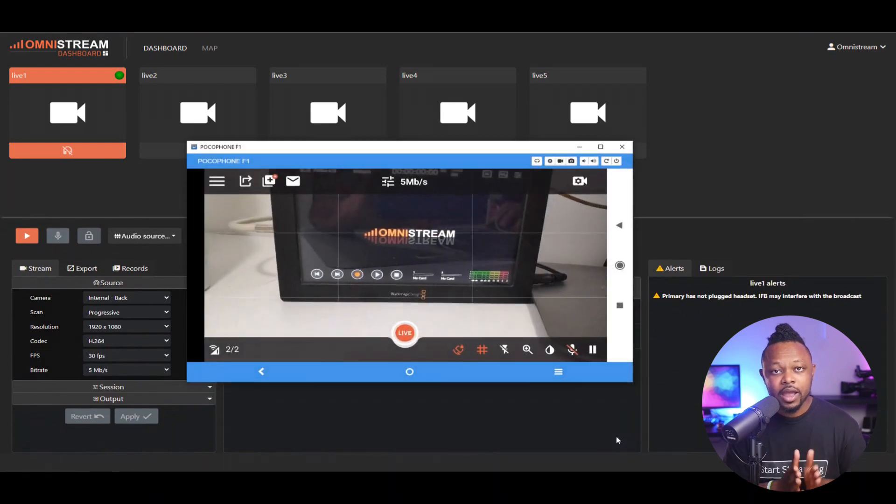
click(405, 332)
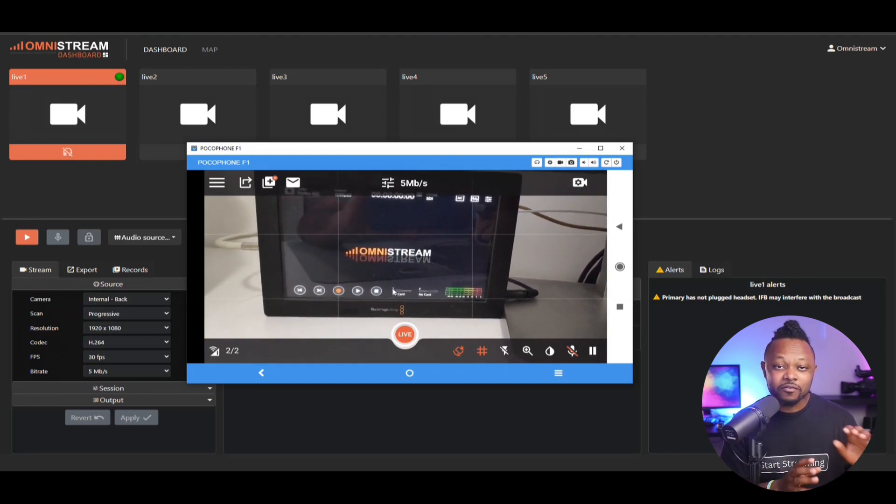
click(404, 335)
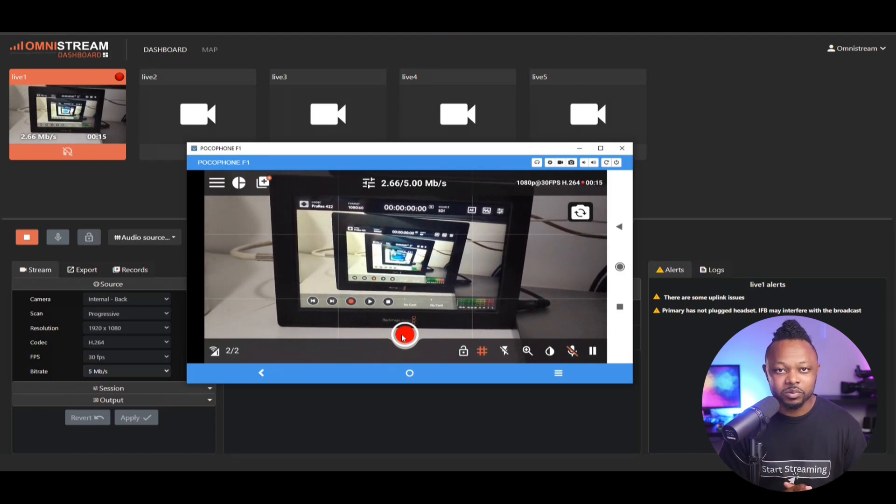
click(404, 335)
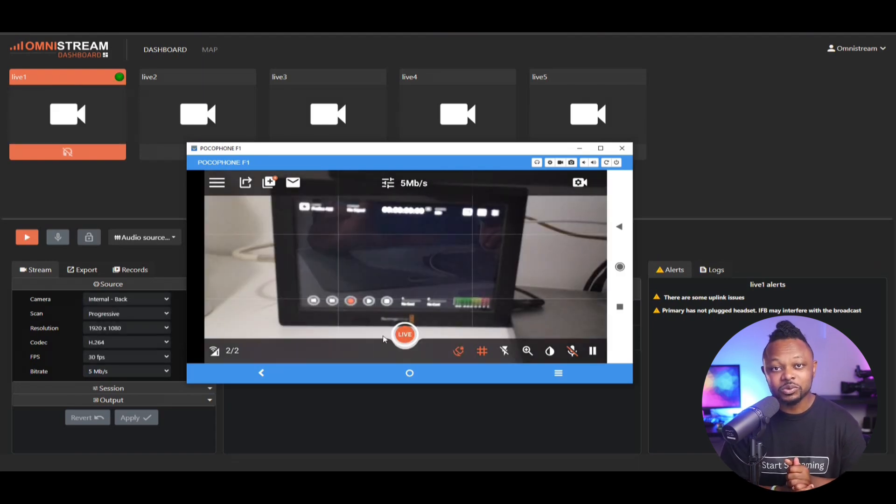